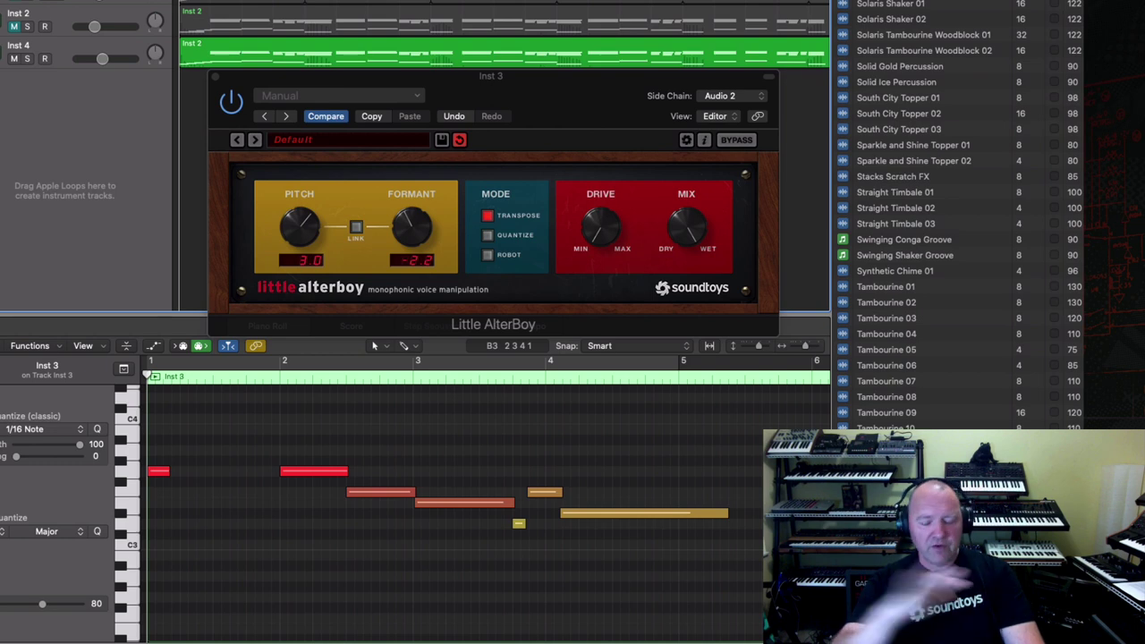
Play the song to audition the MIDI-driven harmony.
key(space)
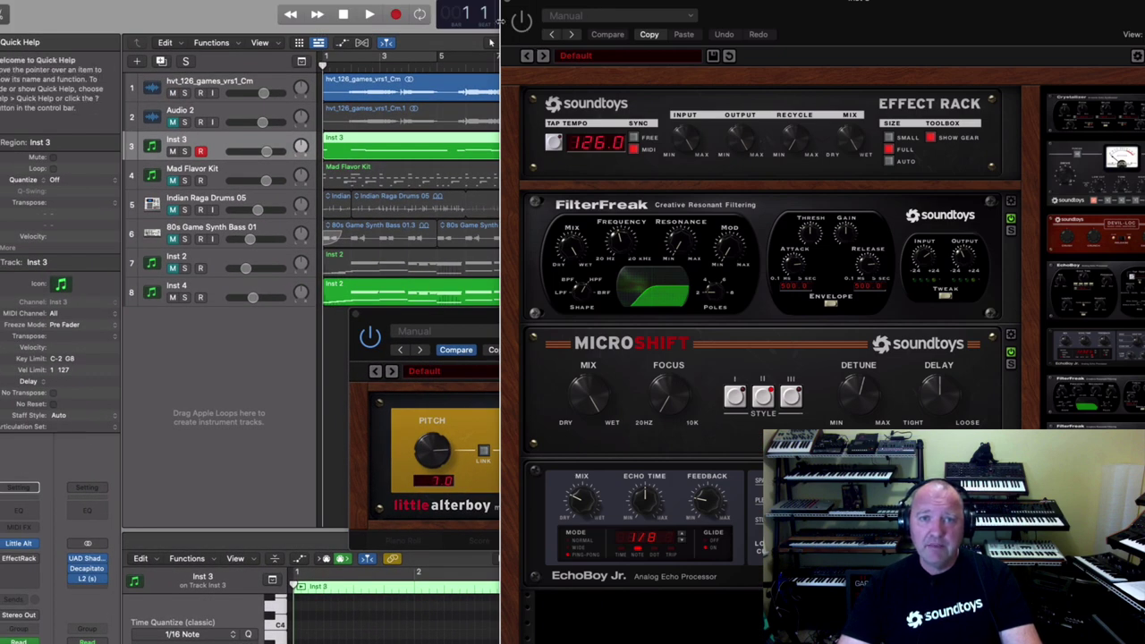
Move the Effect Rack right with Little AlterBoy beside it, disarm Inst 3, and play.
drag(546, 9, 692, 11)
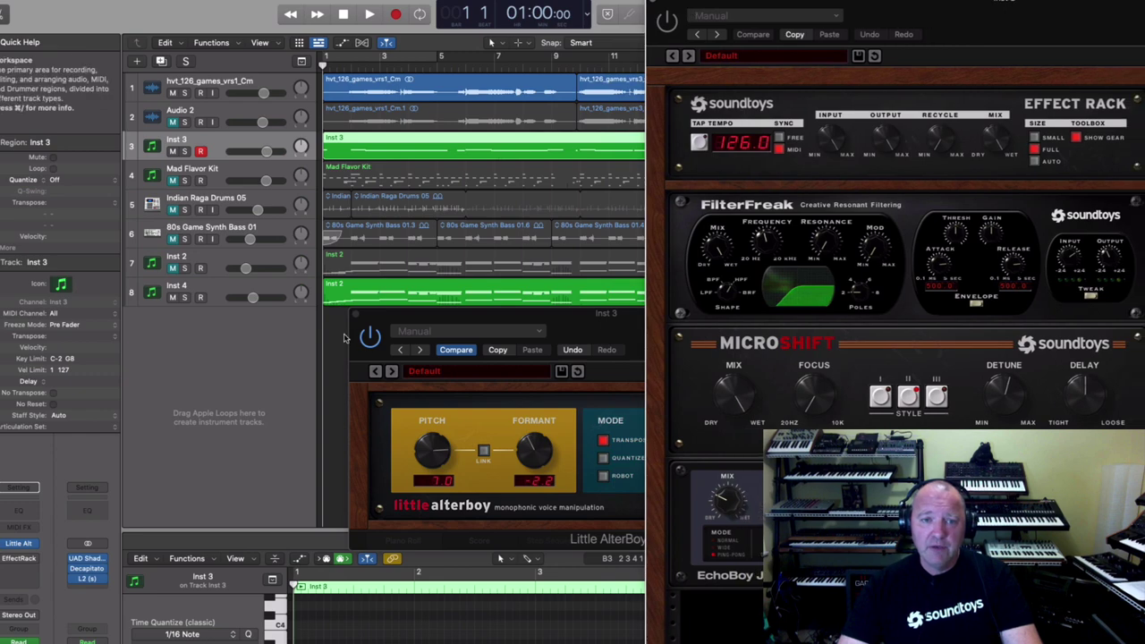
mouse_move(372, 325)
mouse_down()
mouse_move(286, 279)
mouse_move(207, 280)
mouse_move(176, 294)
mouse_up()
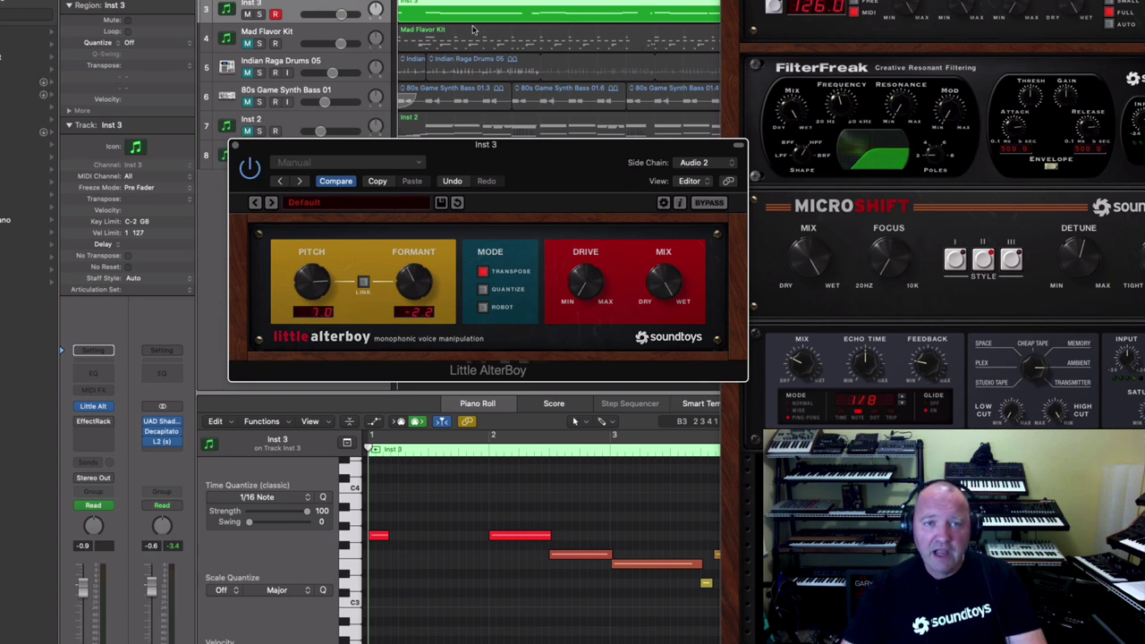
click(277, 15)
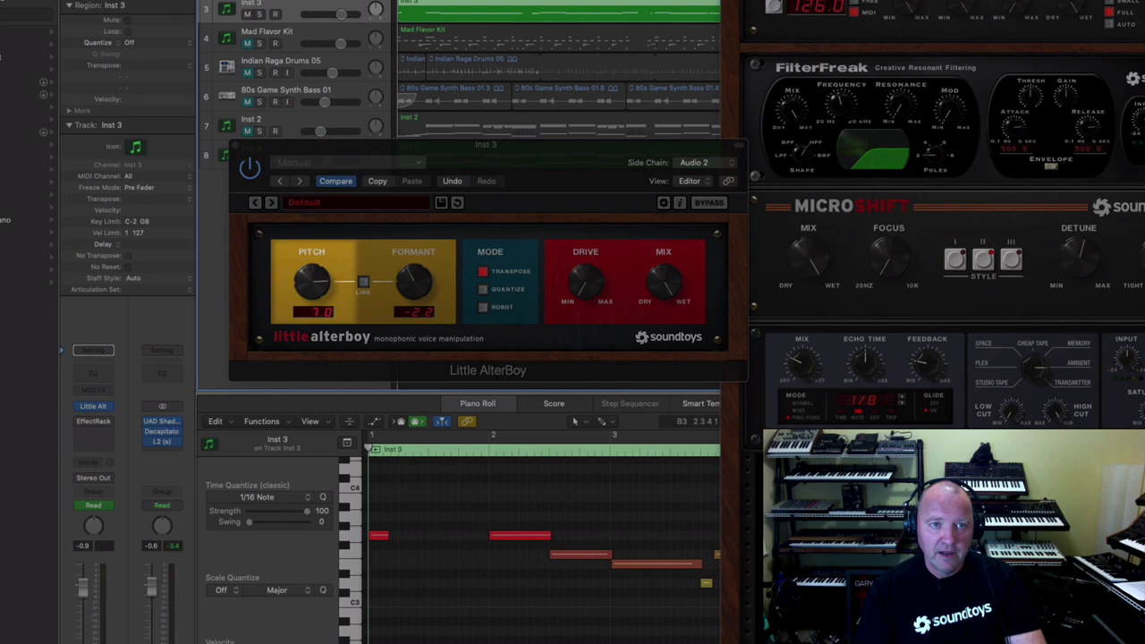
key(space)
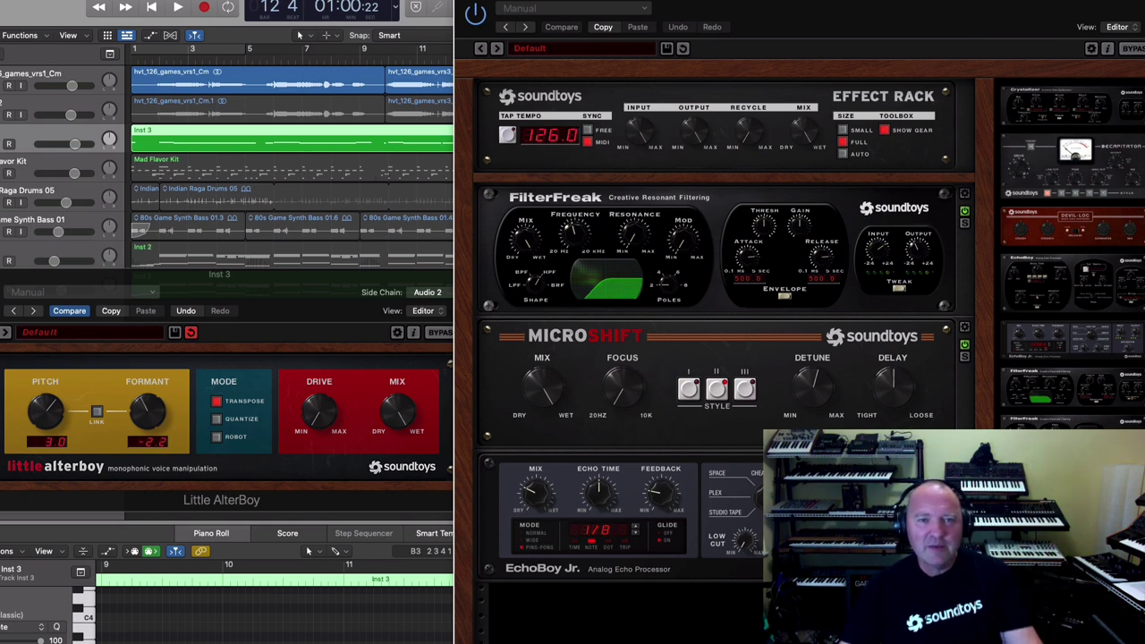
Return the playhead to the start of the song.
click(153, 7)
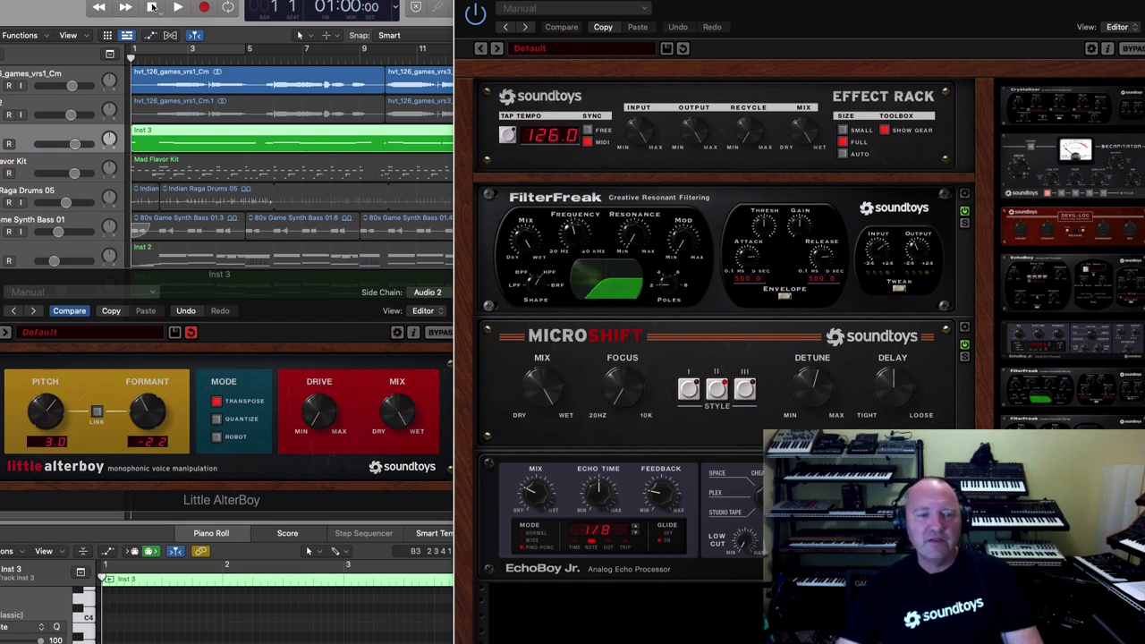